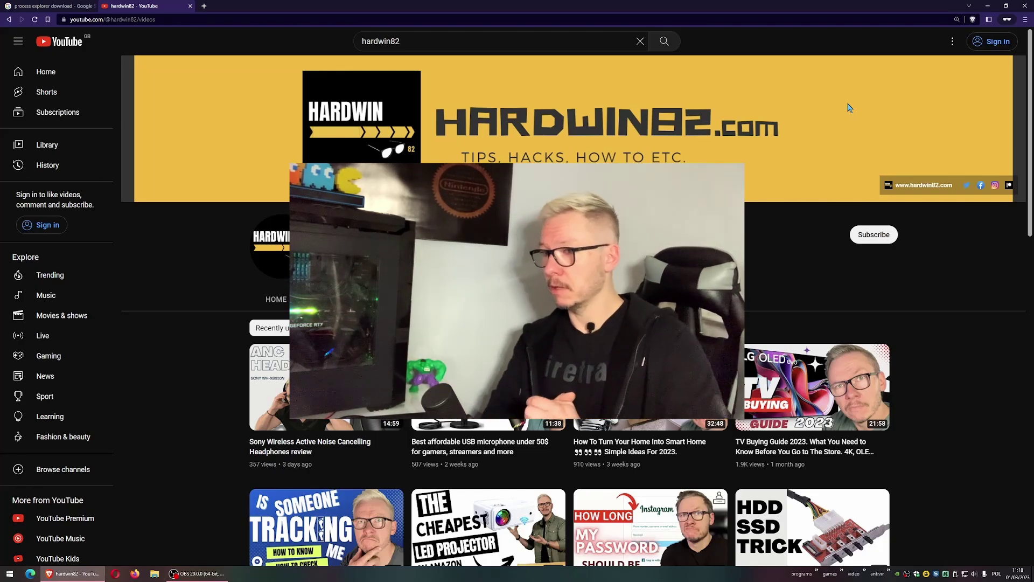
# Step: Open the 'Process Explorer - Sysinternals - Microsoft Learn' page from the Google search results
pyautogui.click(45, 6)
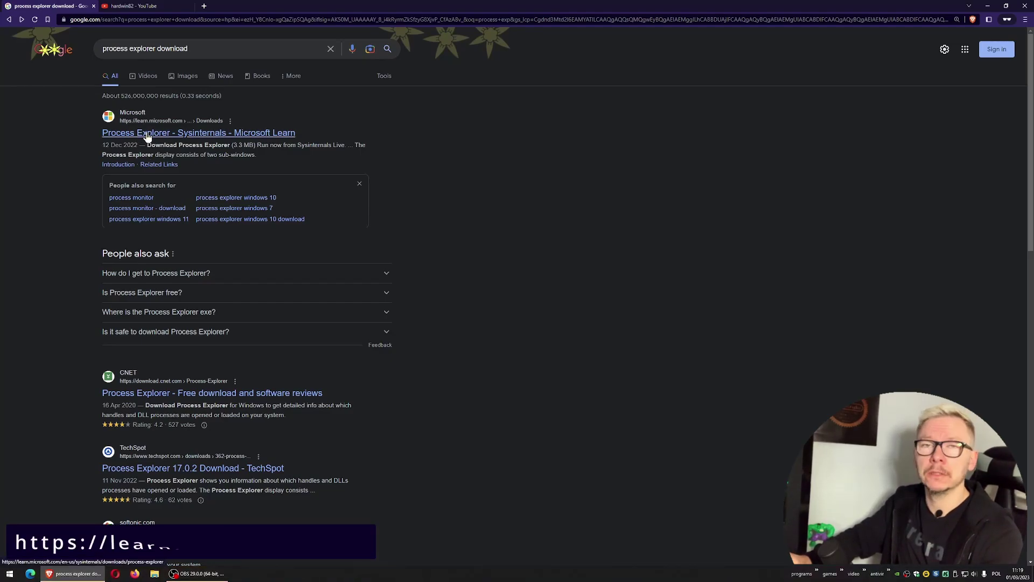
pyautogui.click(148, 134)
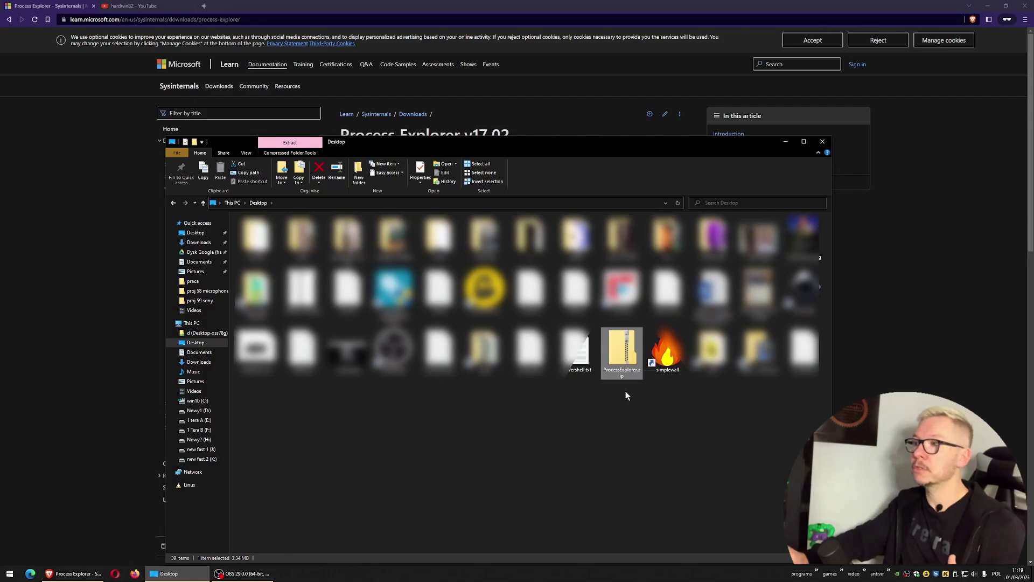
# Step: Extract ProcessExplorer.zip into a ProcessExplorer folder with 7-Zip and launch procexp.exe from it
pyautogui.rightClick(624, 370)
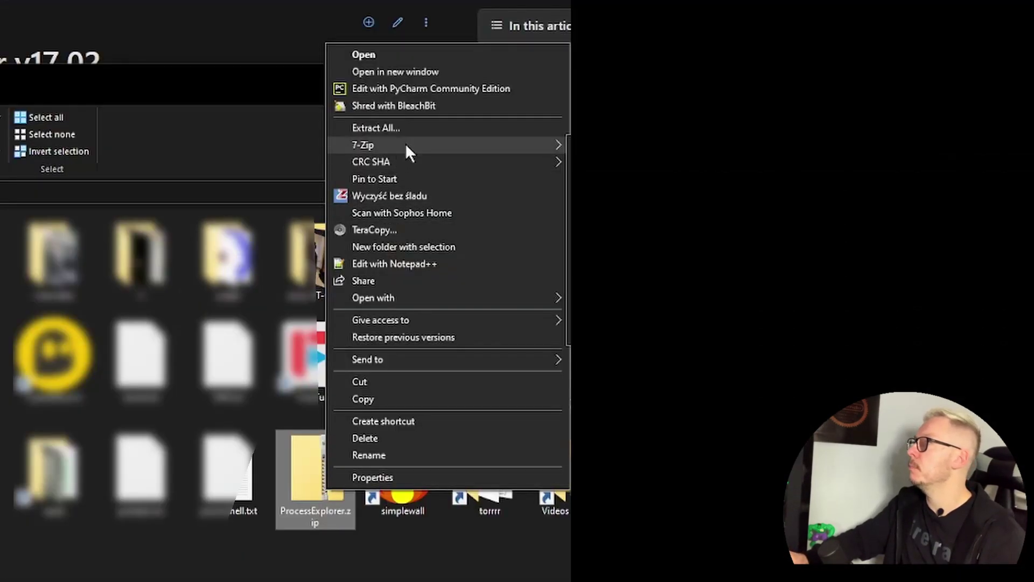
pyautogui.moveTo(406, 146)
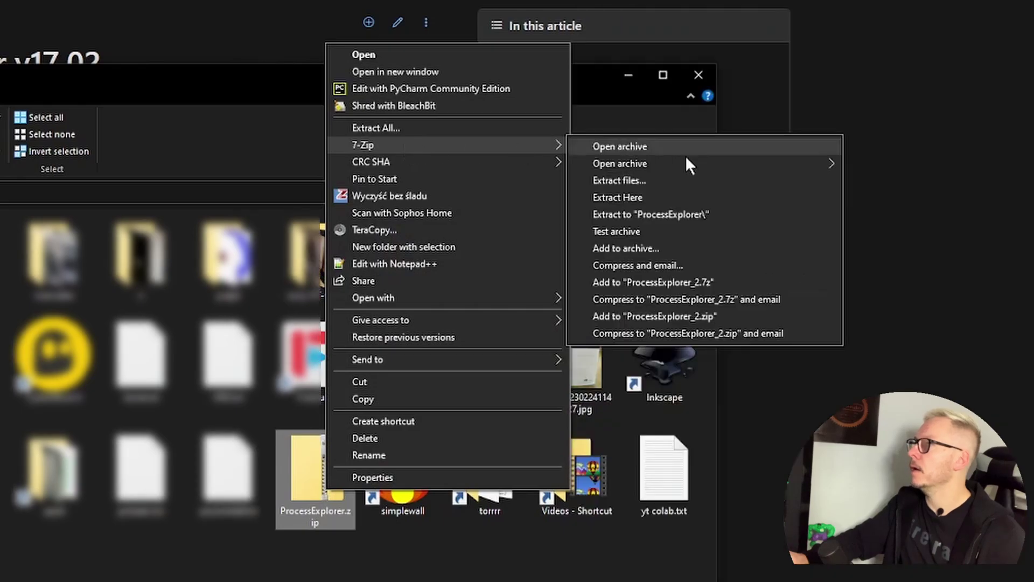
pyautogui.click(639, 214)
pyautogui.doubleClick(253, 409)
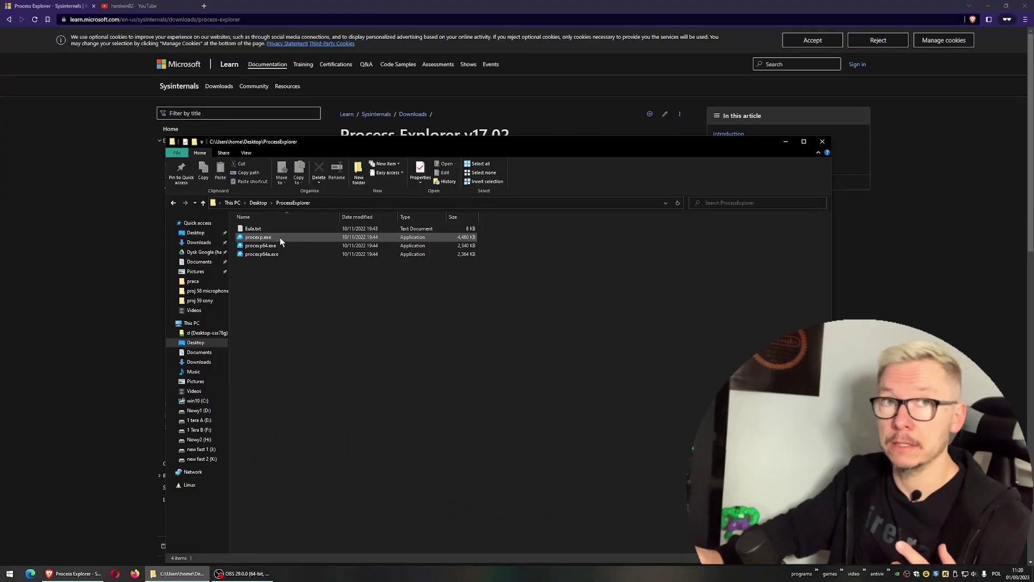
pyautogui.doubleClick(279, 237)
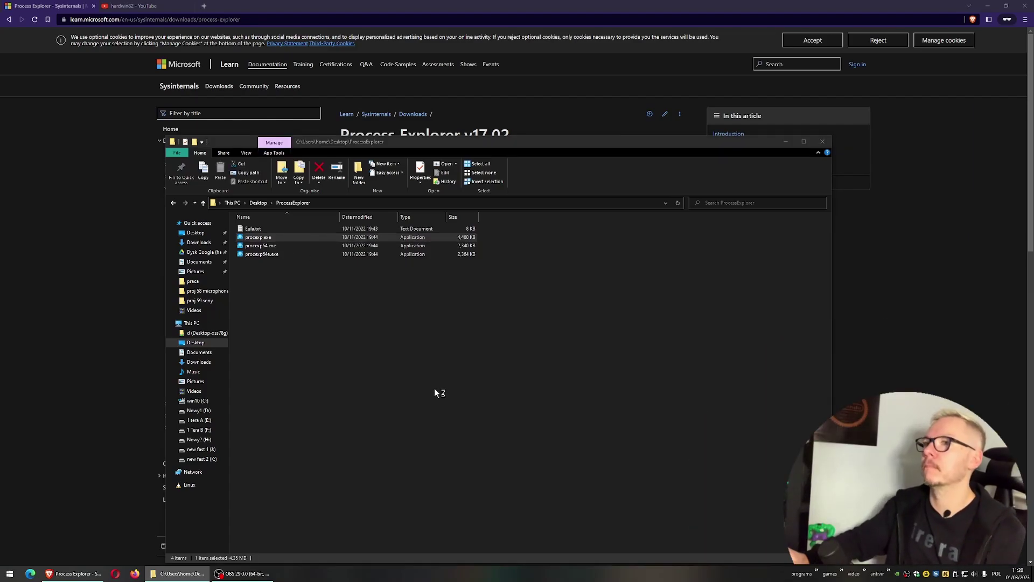
# Step: Maximize Process Explorer, open and enlarge Task Manager, then return to Process Explorer
pyautogui.click(786, 75)
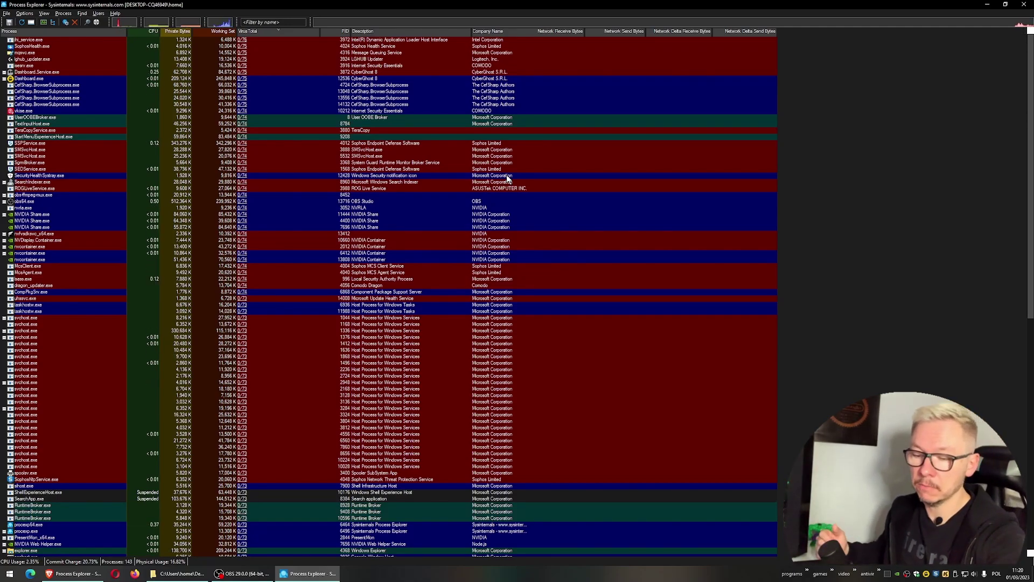
pyautogui.hotkey('ctrl', 'shift', 'Escape')
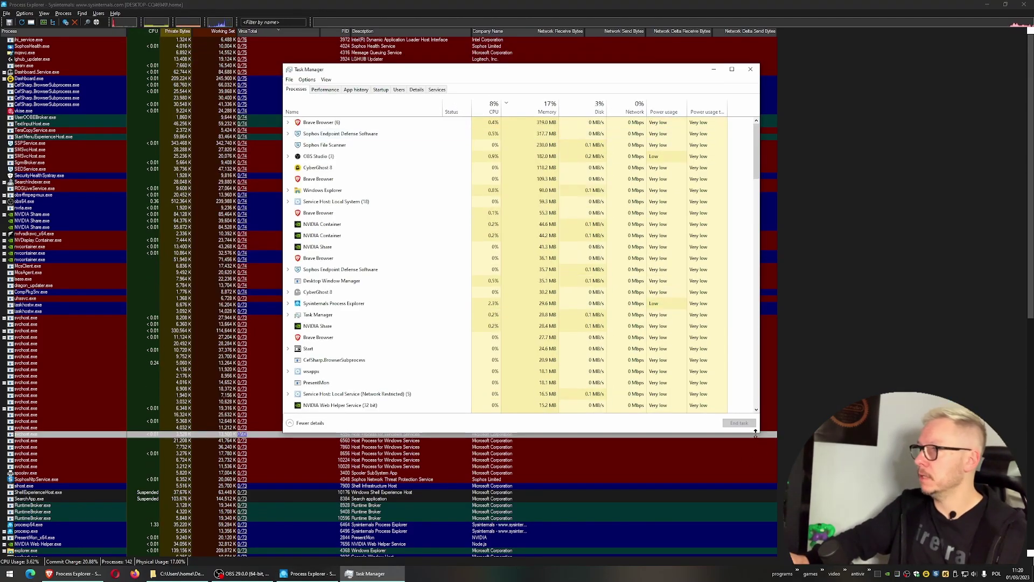
pyautogui.moveTo(759, 433); pyautogui.dragTo(793, 484)
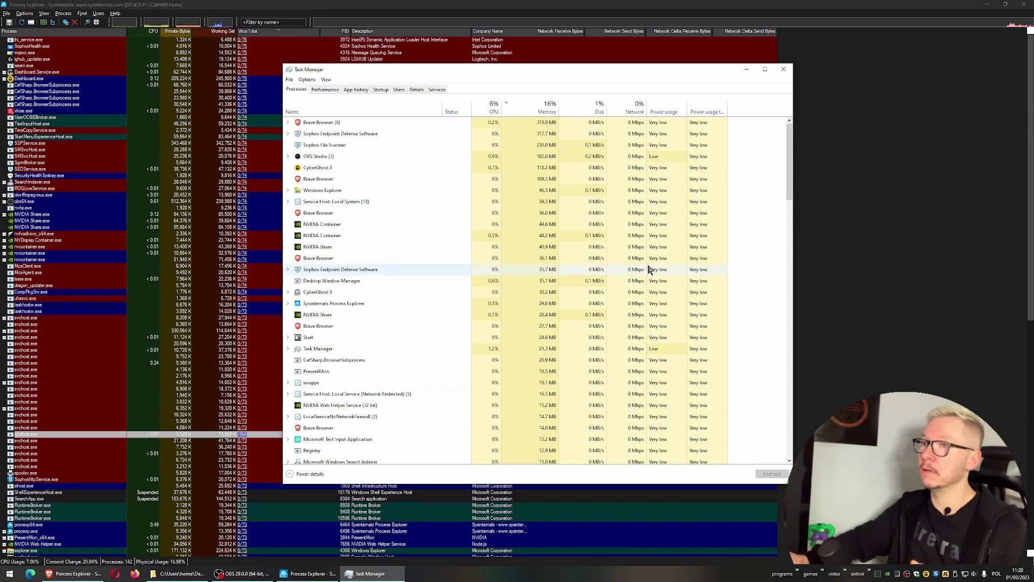
pyautogui.hotkey('alt', 'Tab')
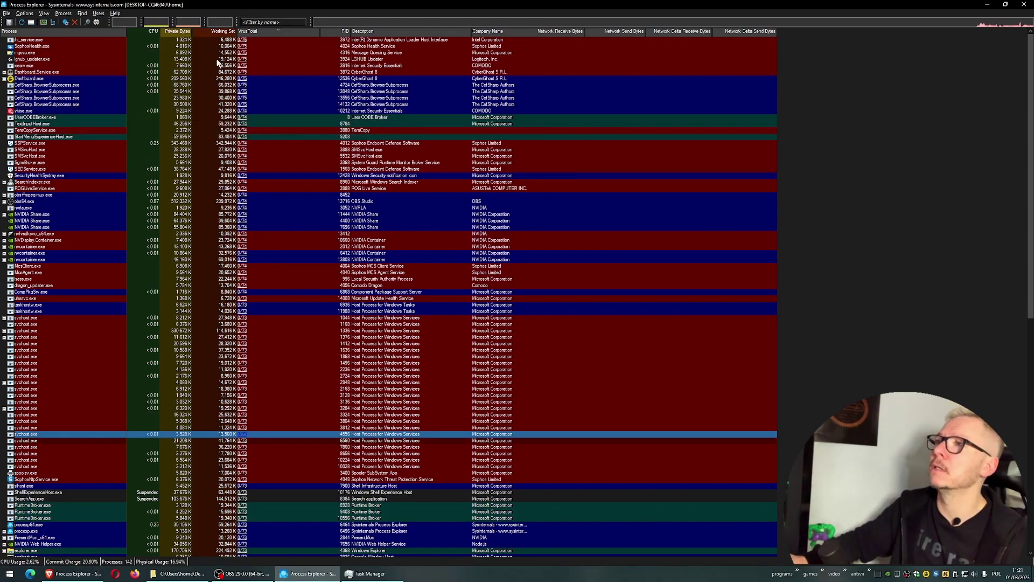
# Step: Sort processes by CPU, then by Private Bytes descending so obs64.exe is first
pyautogui.click(153, 31)
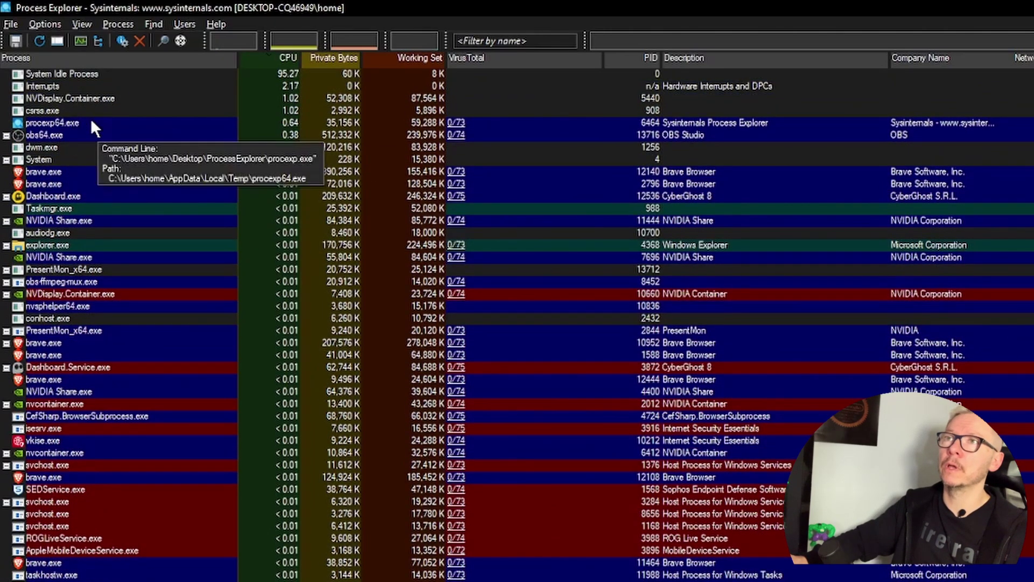
pyautogui.click(314, 58)
pyautogui.scroll(7, 393, 97)
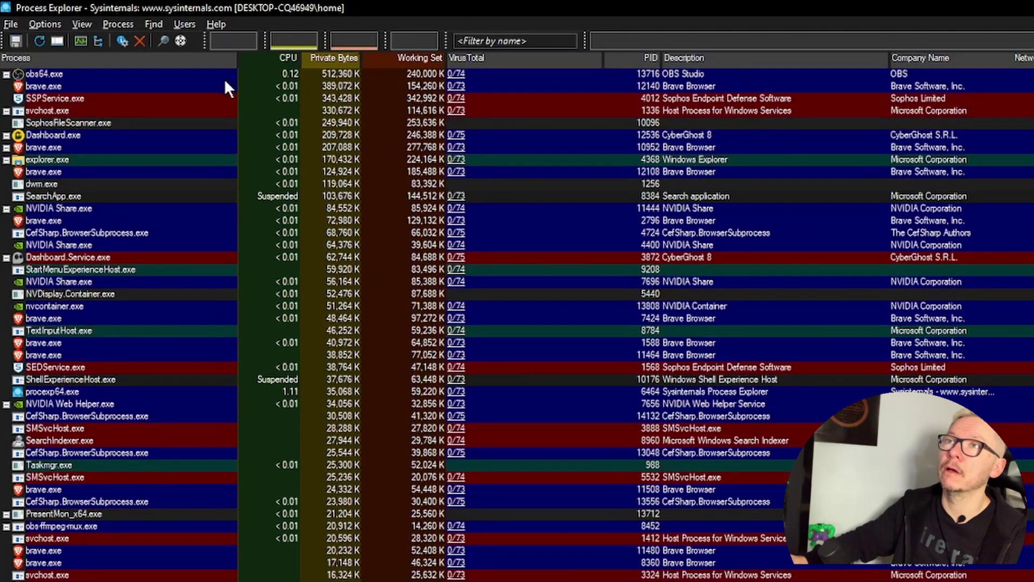
pyautogui.moveTo(228, 158)
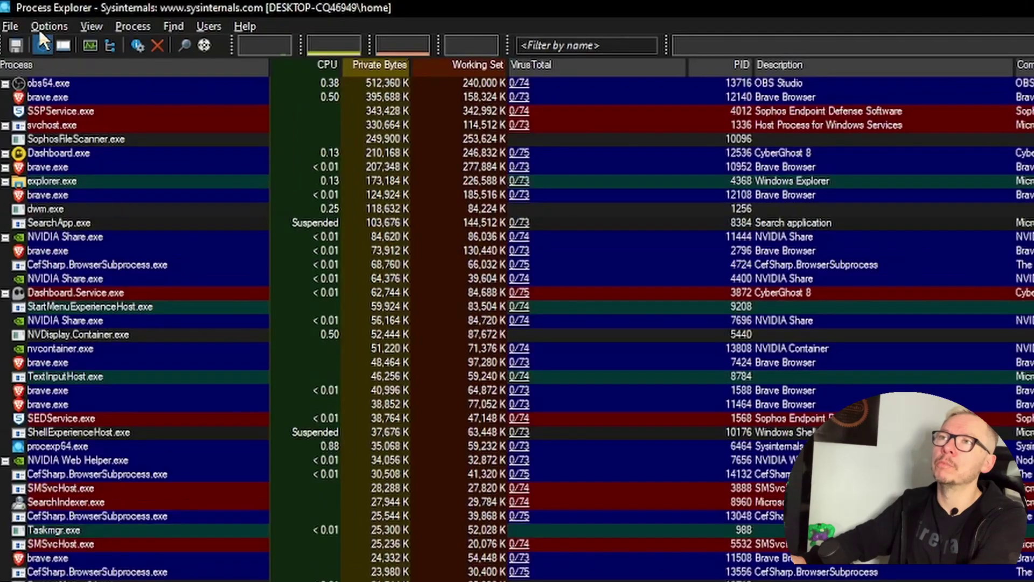
# Step: Toggle VirusTotal checking of all processes off and back on, then sort by the VirusTotal column
pyautogui.click(20, 12)
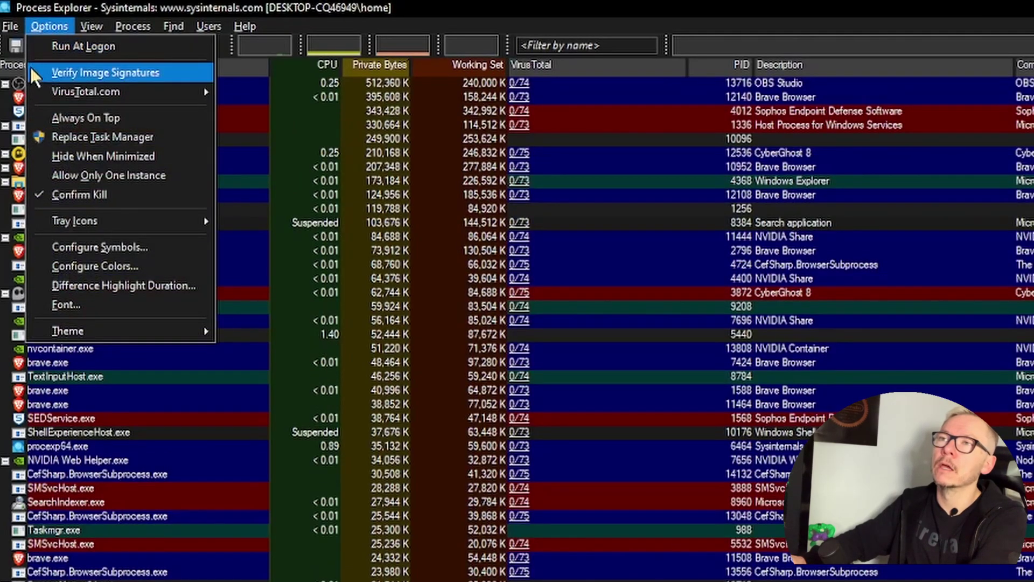
pyautogui.moveTo(33, 90)
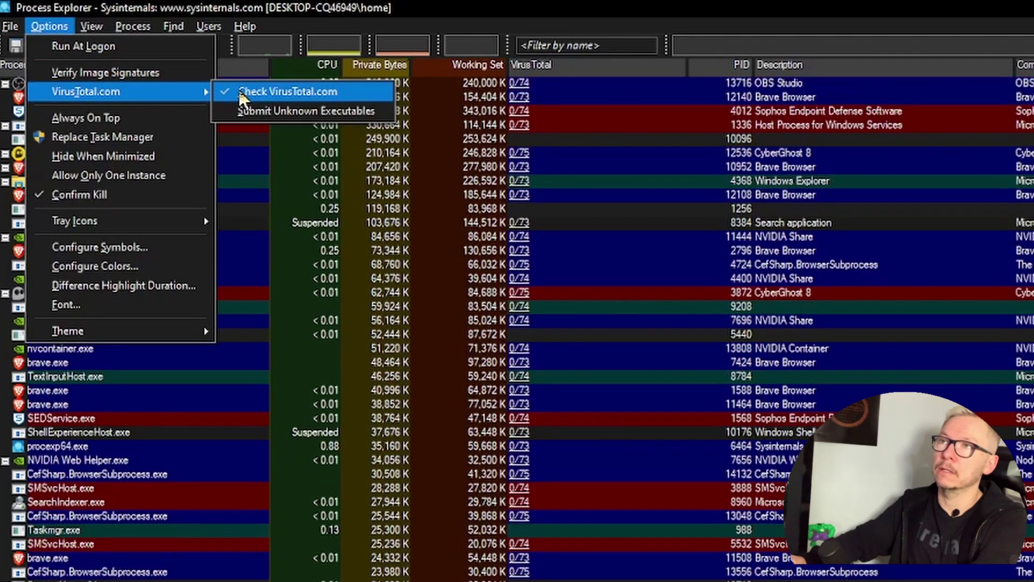
pyautogui.click(238, 90)
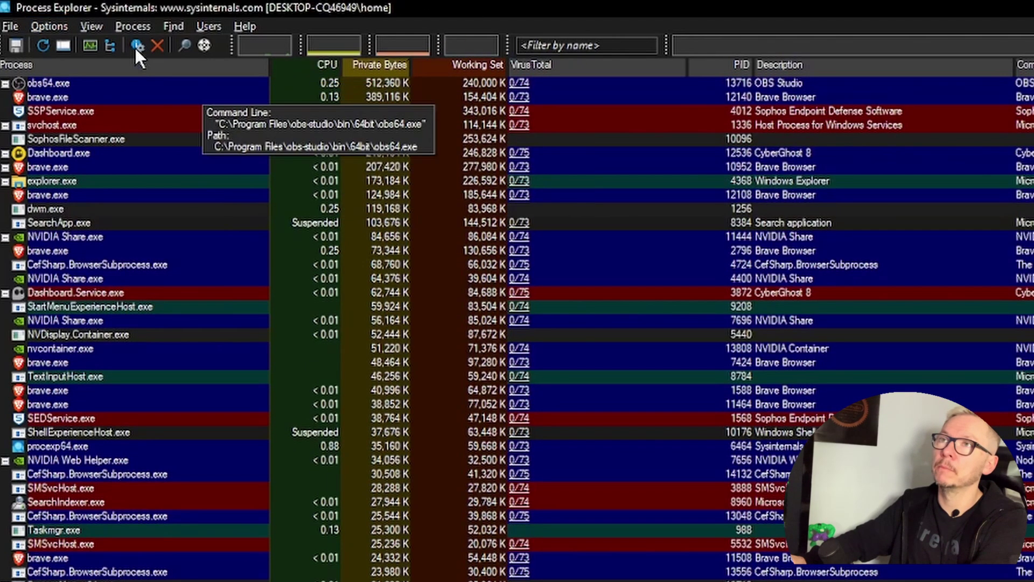
pyautogui.click(67, 23)
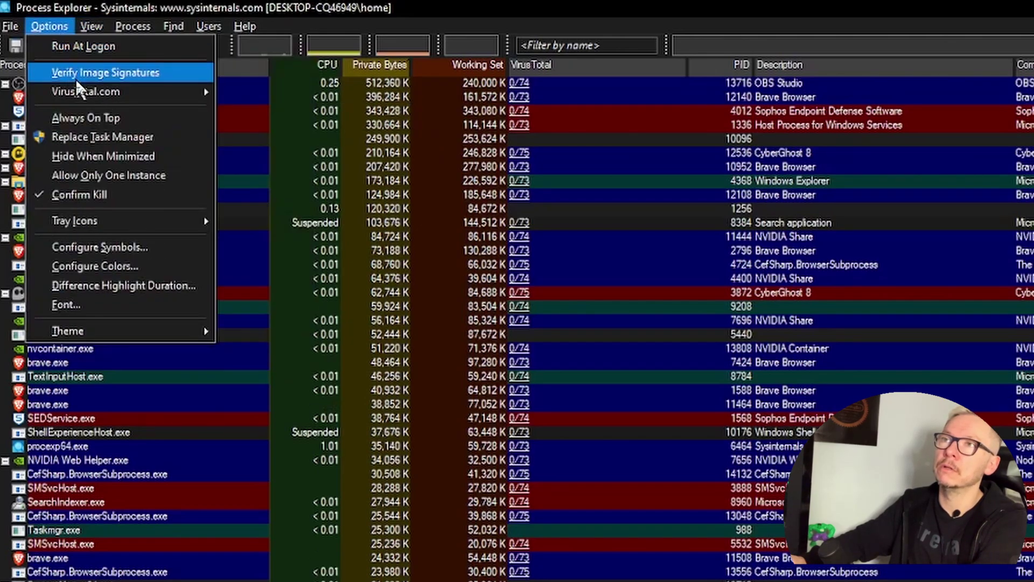
pyautogui.moveTo(118, 92)
pyautogui.click(310, 95)
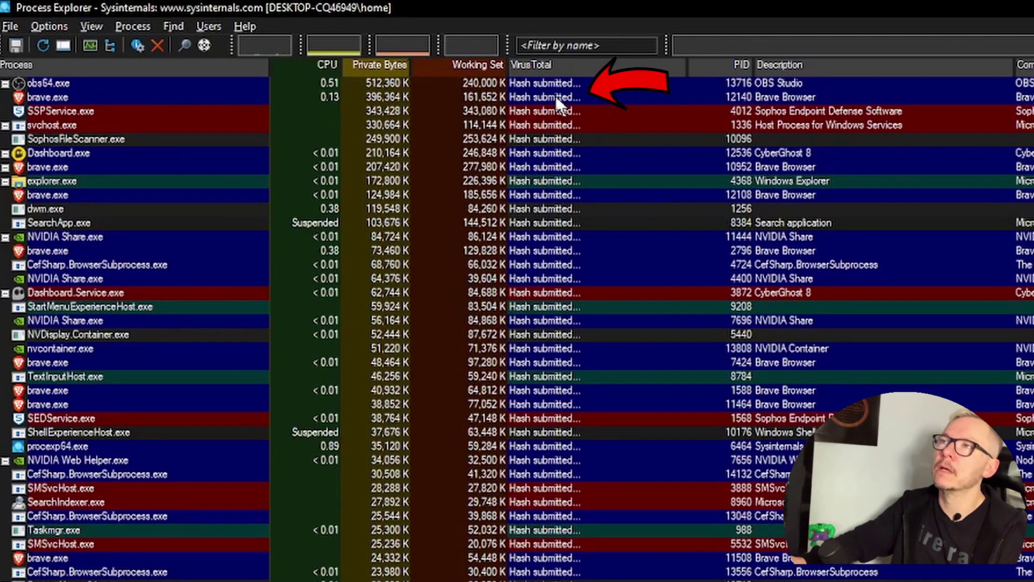
pyautogui.click(544, 64)
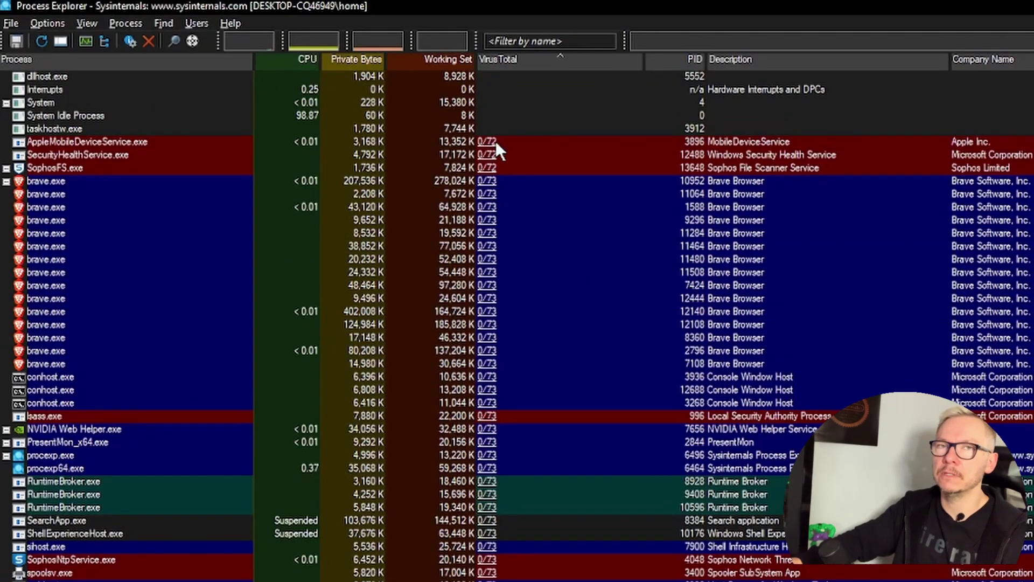
# Step: Open AppleMobileDeviceService's VirusTotal report in the browser, then select SecurityHealthService
pyautogui.click(136, 142)
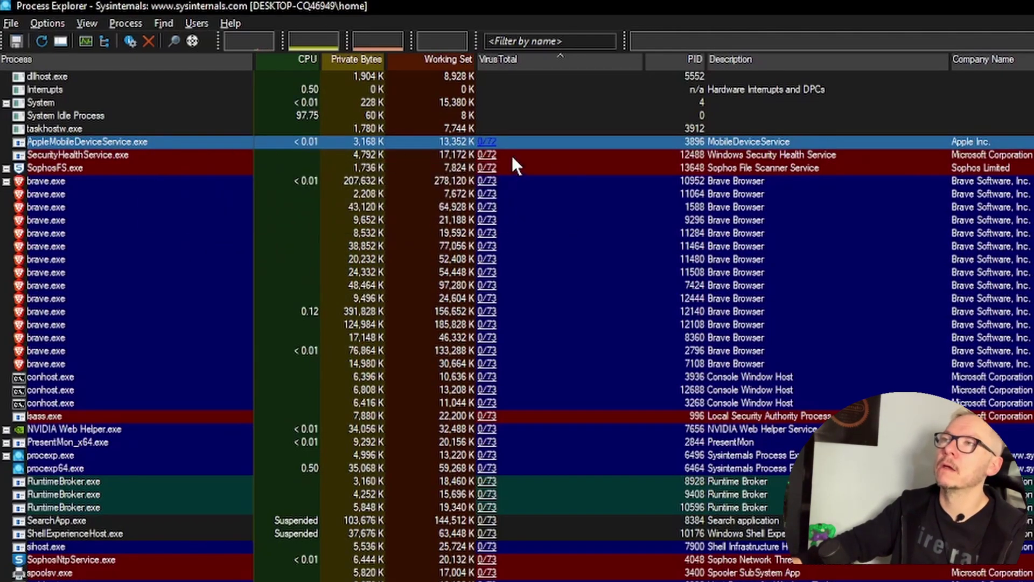
pyautogui.click(545, 166)
pyautogui.click(487, 167)
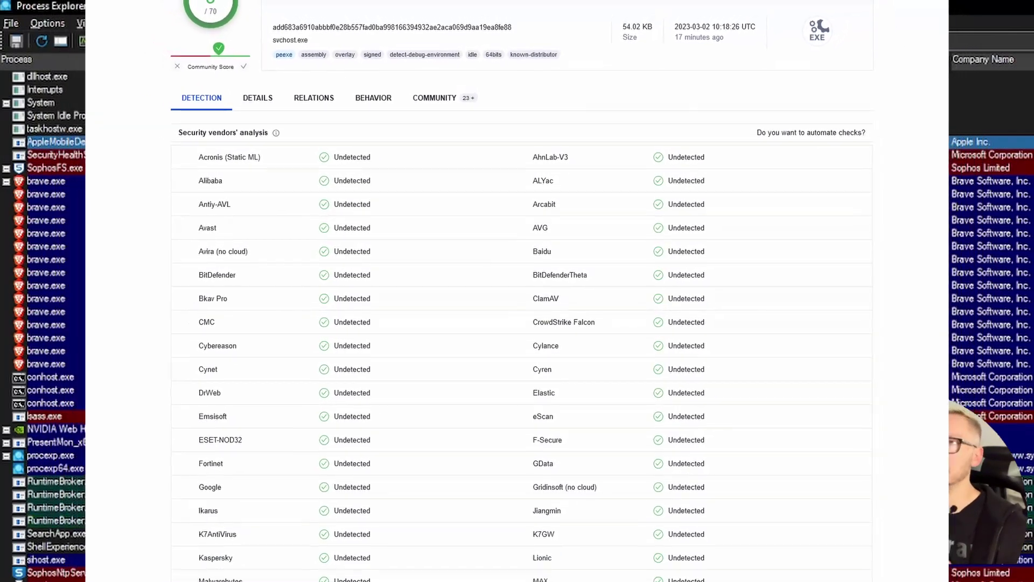
pyautogui.click(54, 154)
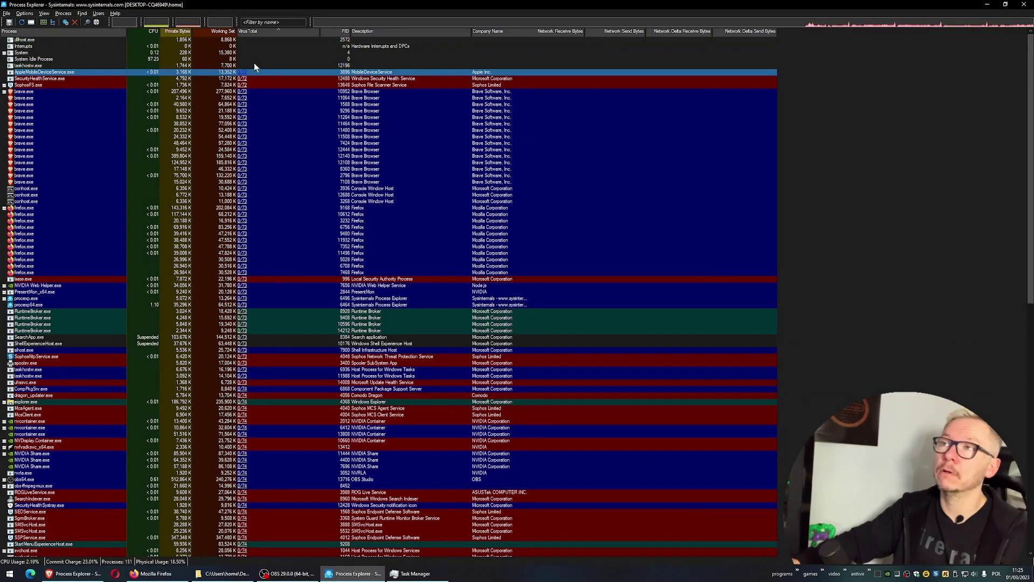
pyautogui.doubleClick(260, 71)
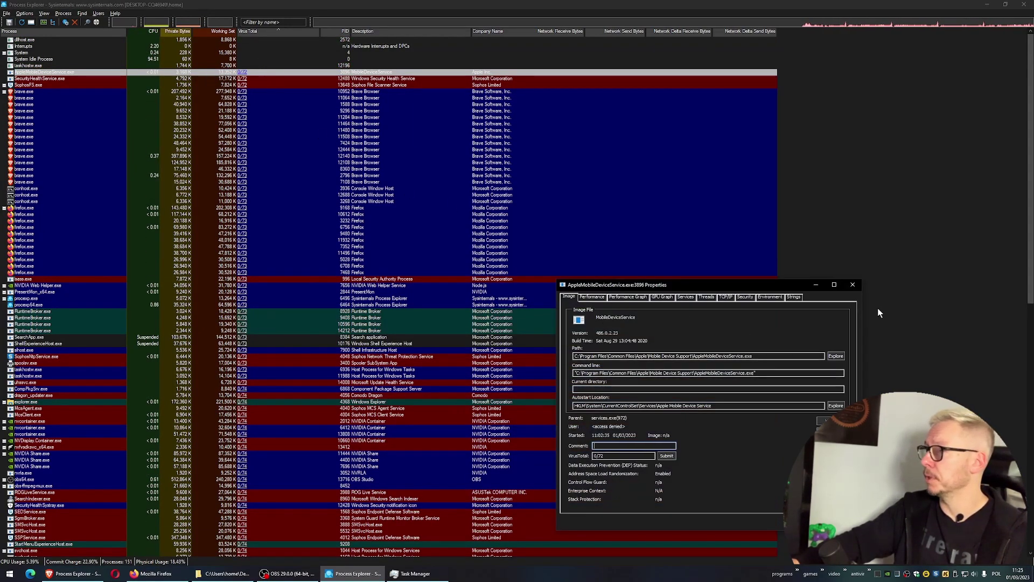
pyautogui.click(853, 285)
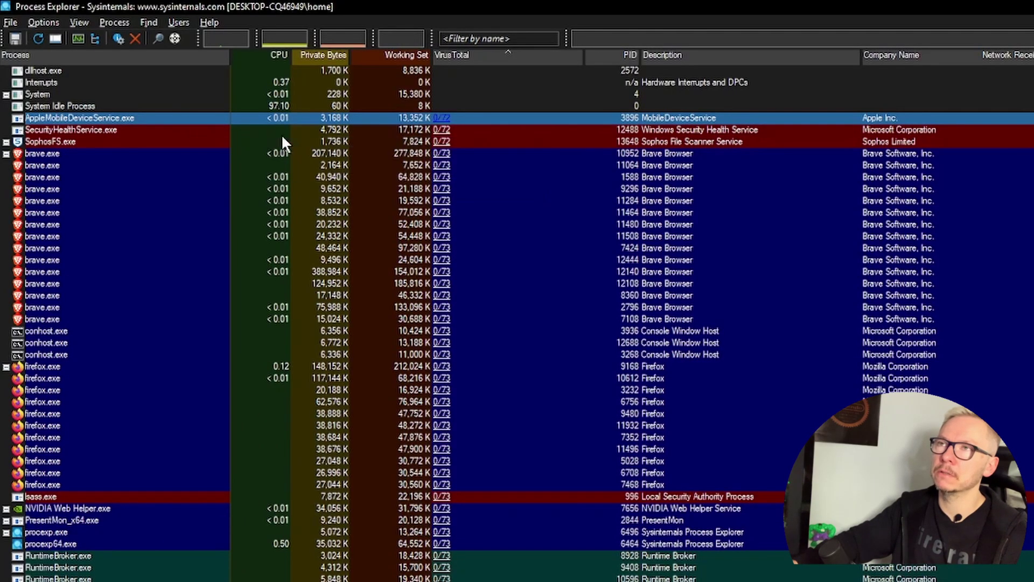
pyautogui.moveTo(97, 77)
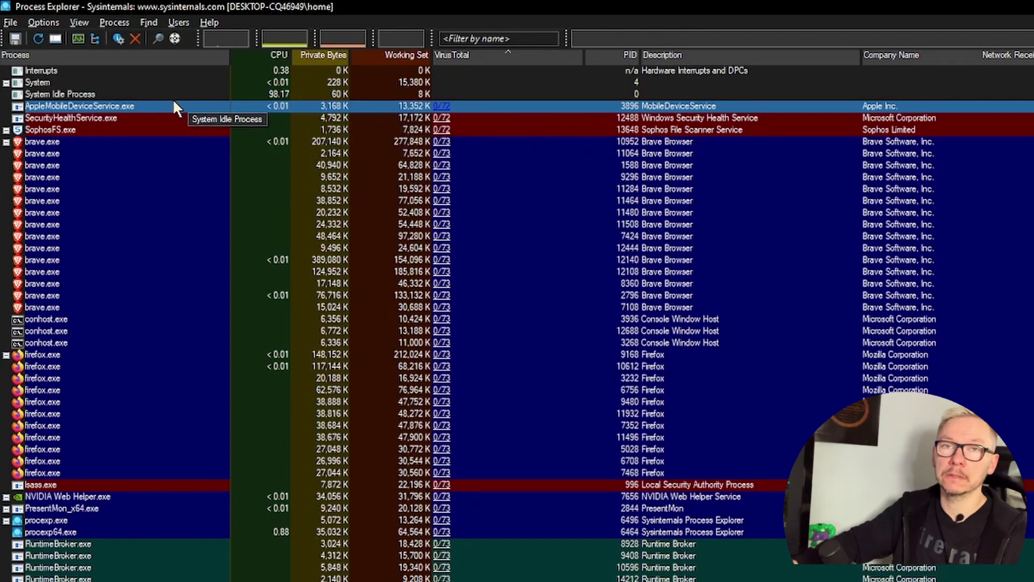
pyautogui.rightClick(172, 97)
pyautogui.click(145, 119)
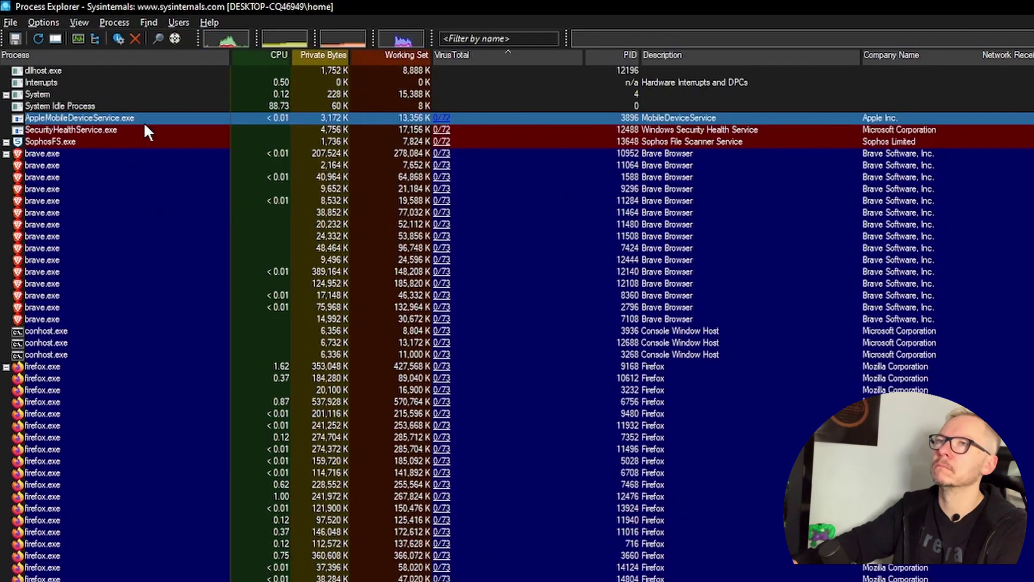
pyautogui.rightClick(147, 120)
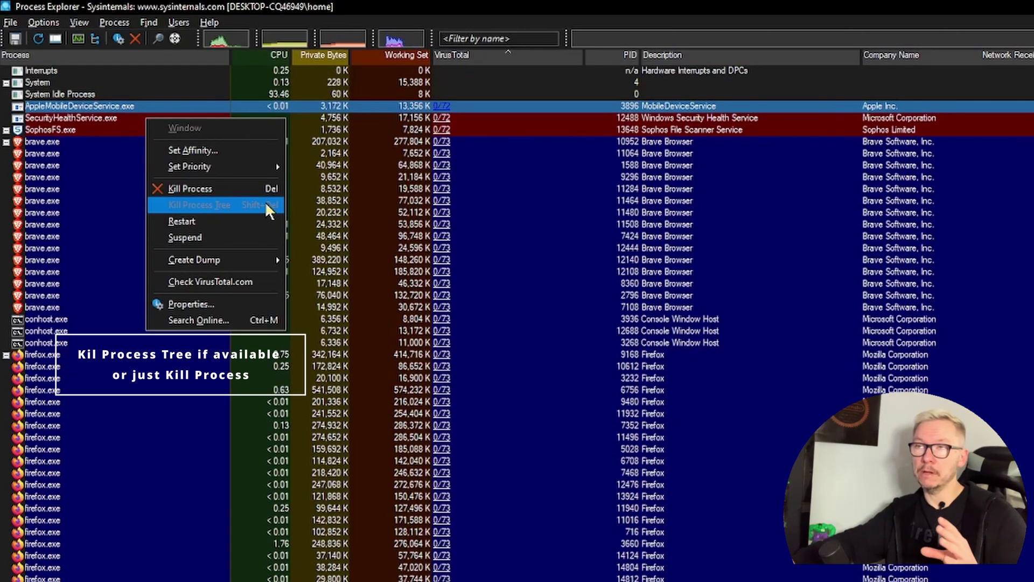
pyautogui.press('Escape')
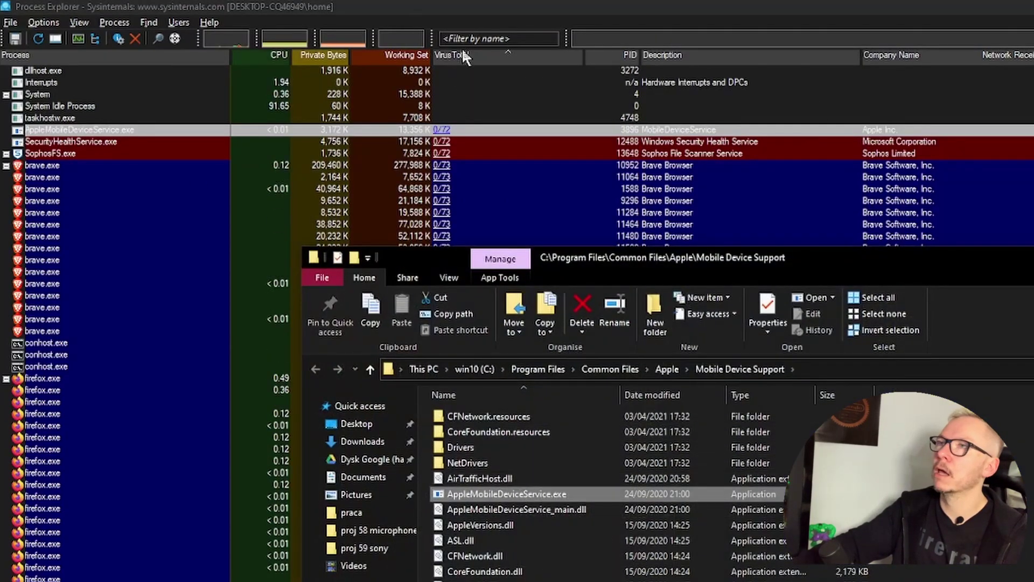
pyautogui.rightClick(132, 132)
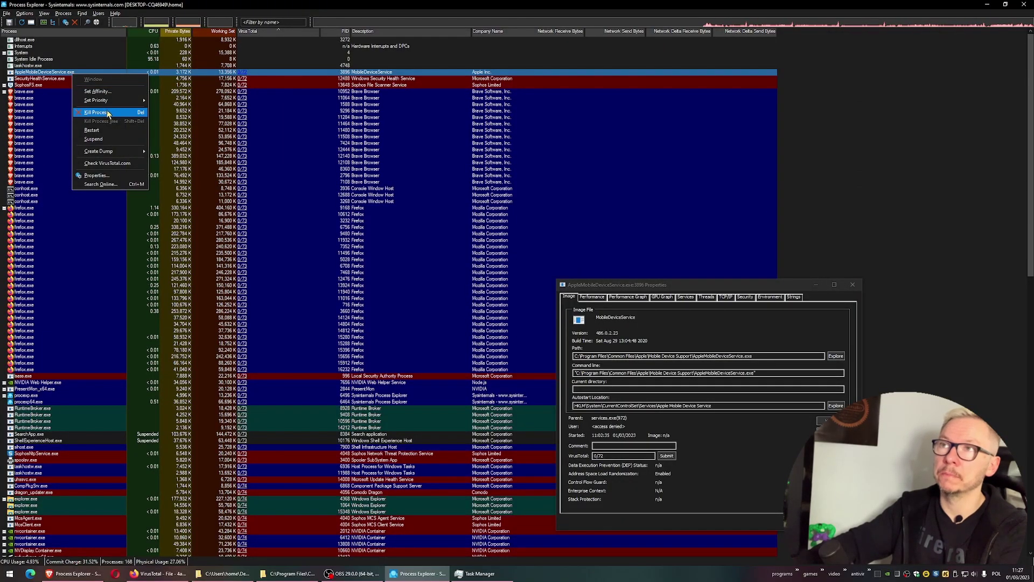
pyautogui.click(39, 104)
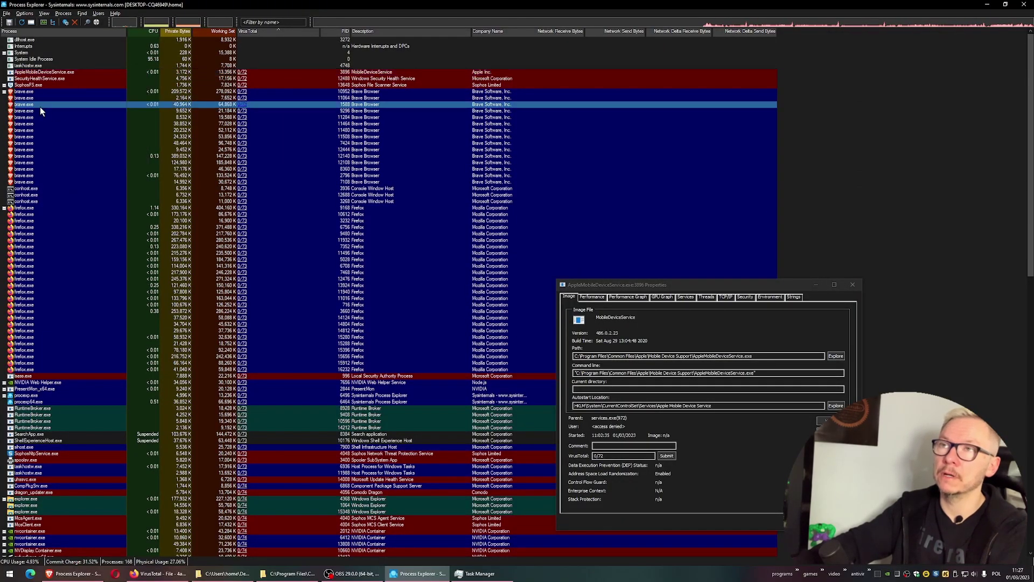
pyautogui.hotkey('alt', 'Tab')
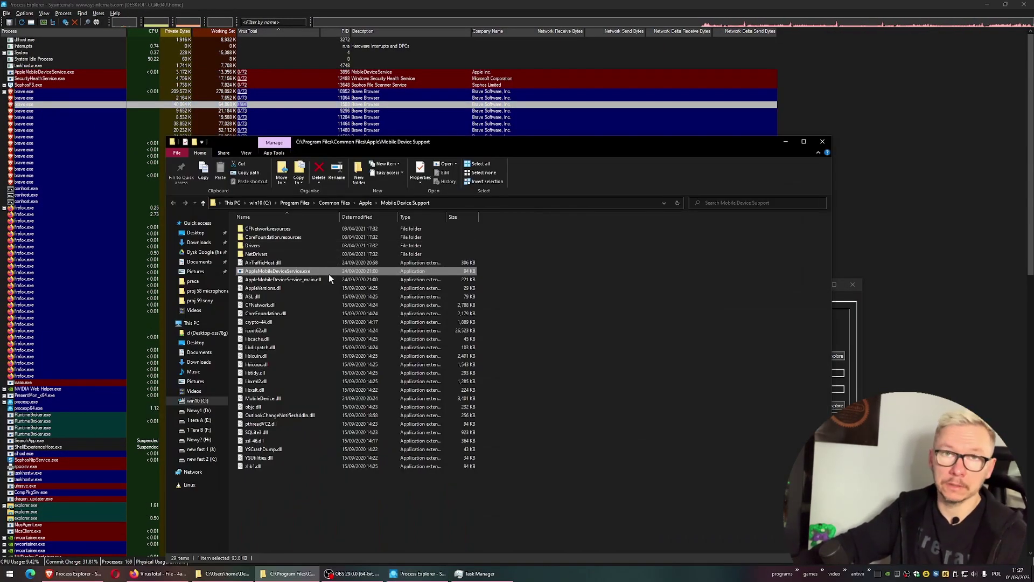
pyautogui.click(822, 141)
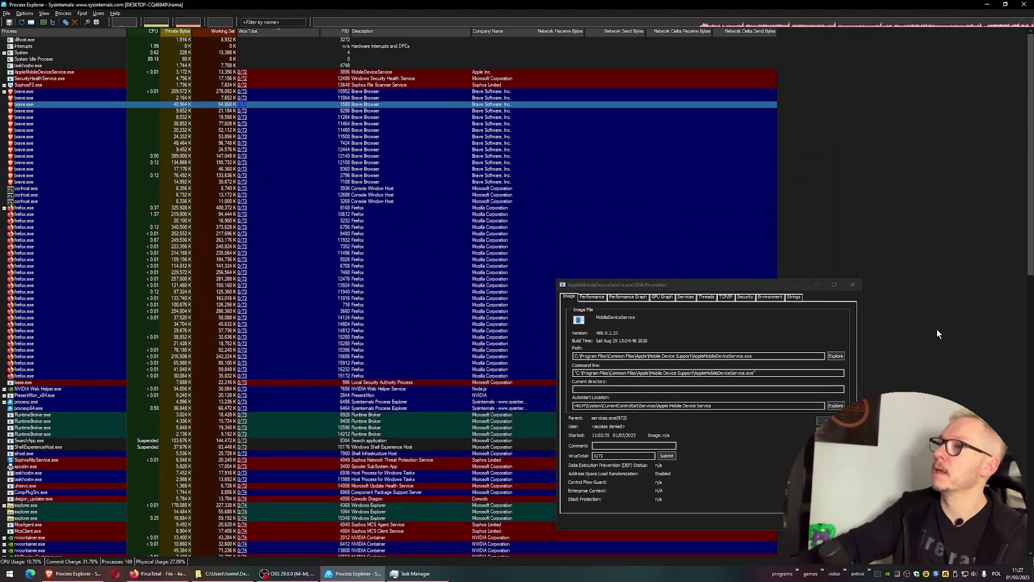
pyautogui.click(936, 329)
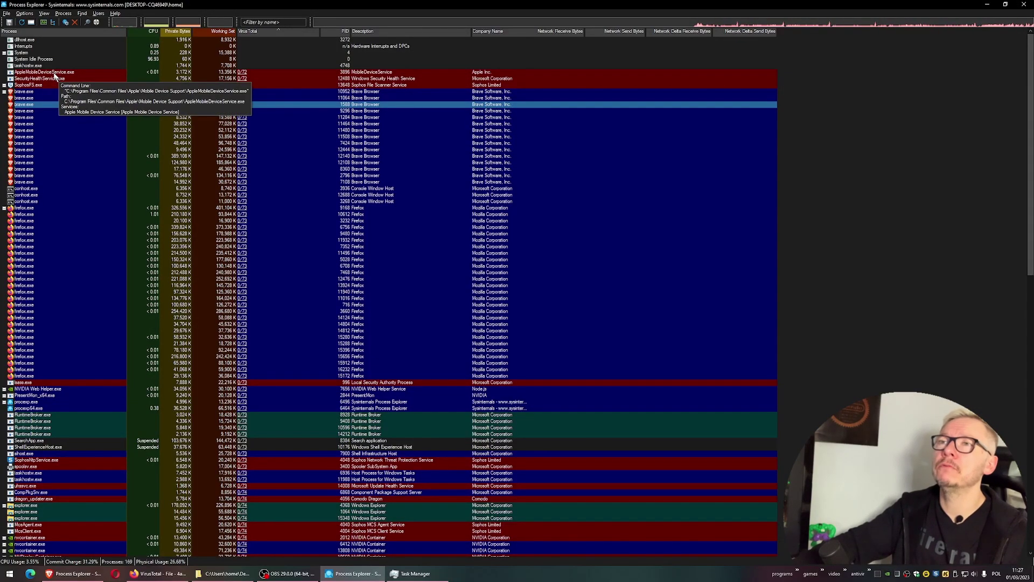
# Step: Search online for System Idle Process from its context menu
pyautogui.rightClick(56, 69)
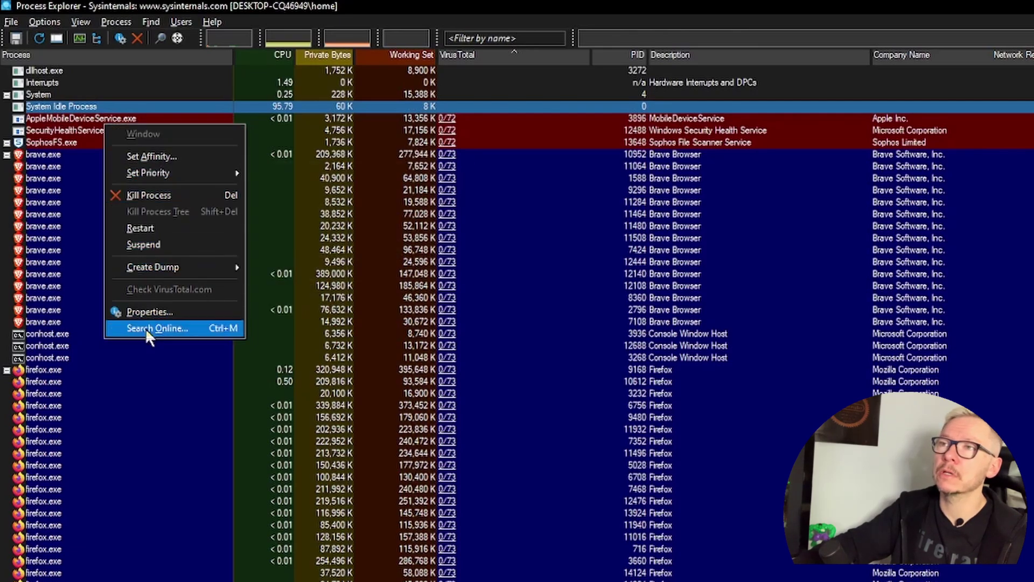
pyautogui.click(174, 328)
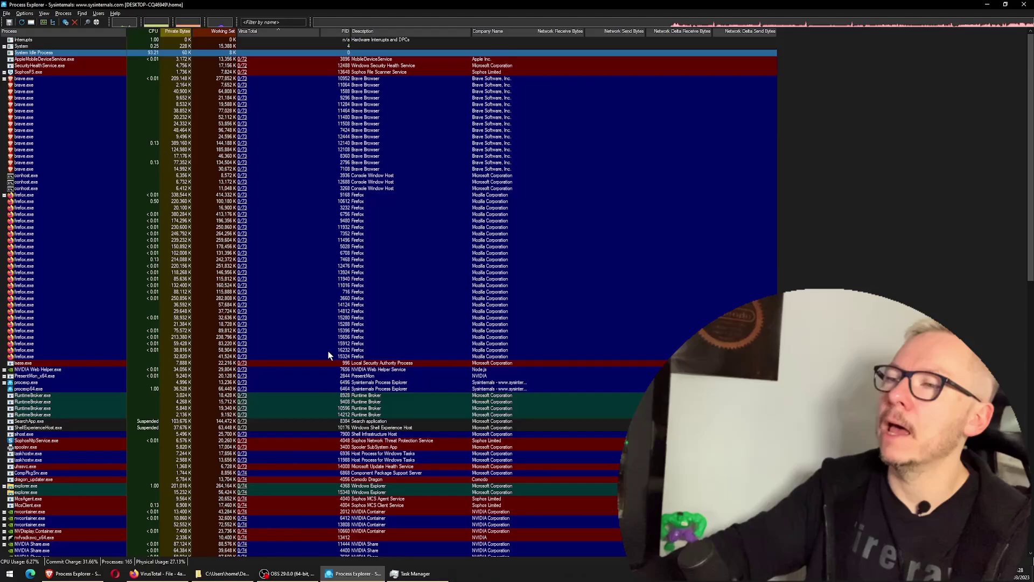
pyautogui.scroll(-6, 328, 333)
pyautogui.scroll(5, 329, 332)
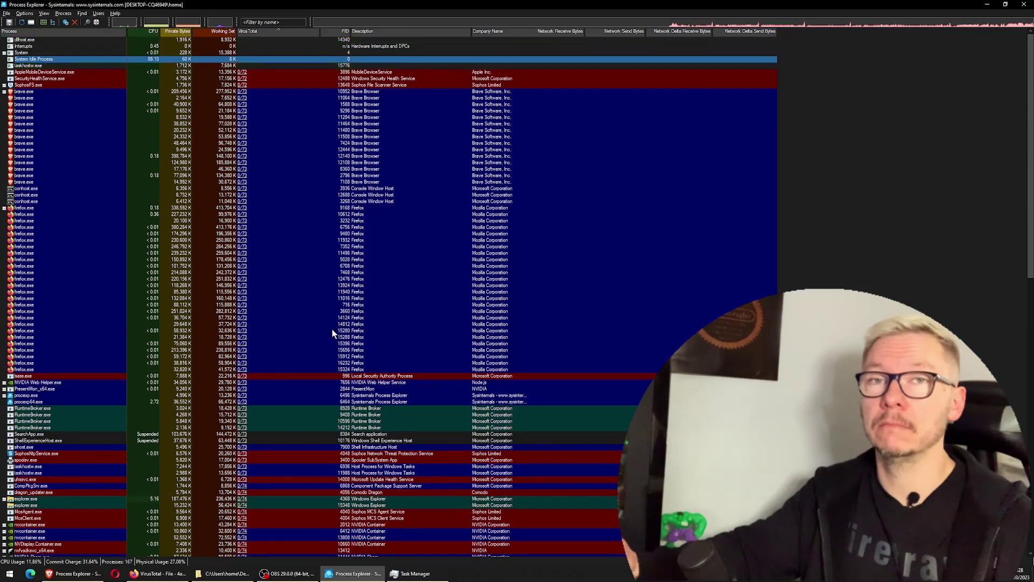